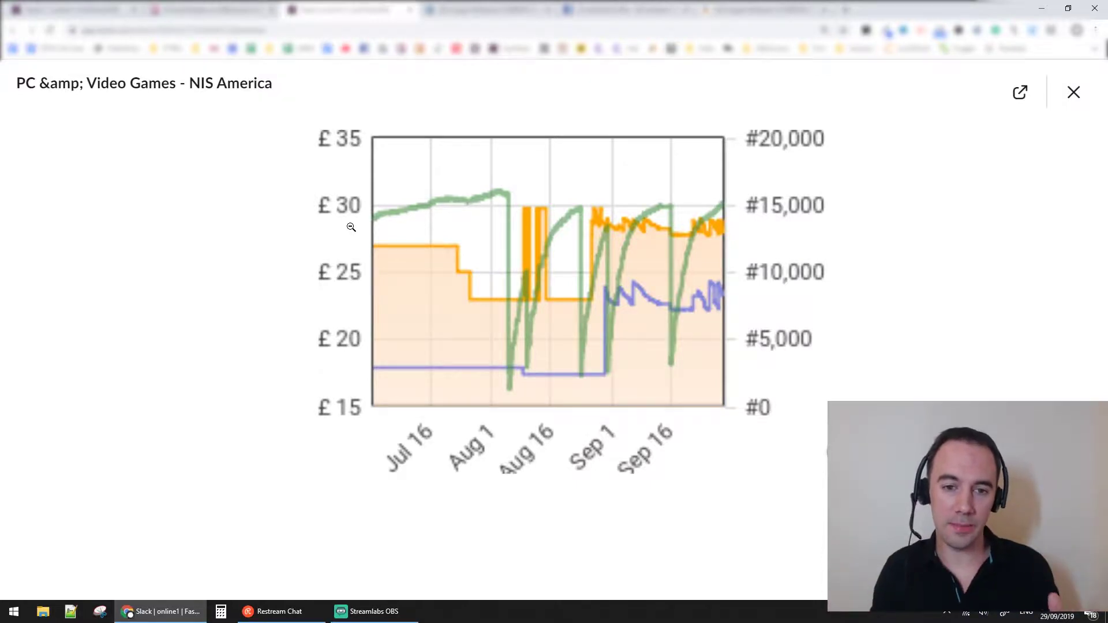
- Expand the 'PC & Video Games - NIS America' Keepa chart image in the Slack deal post
mouse_move(372, 225)
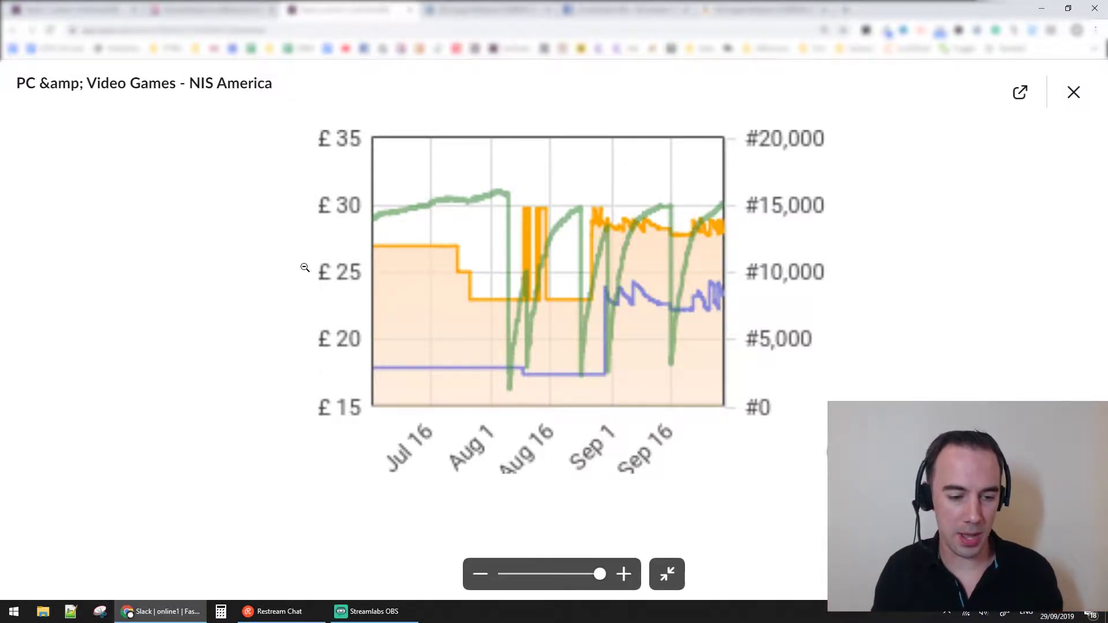
- Capture the Keepa sales-rank chart as a new snip in Snipping Tool
click(100, 611)
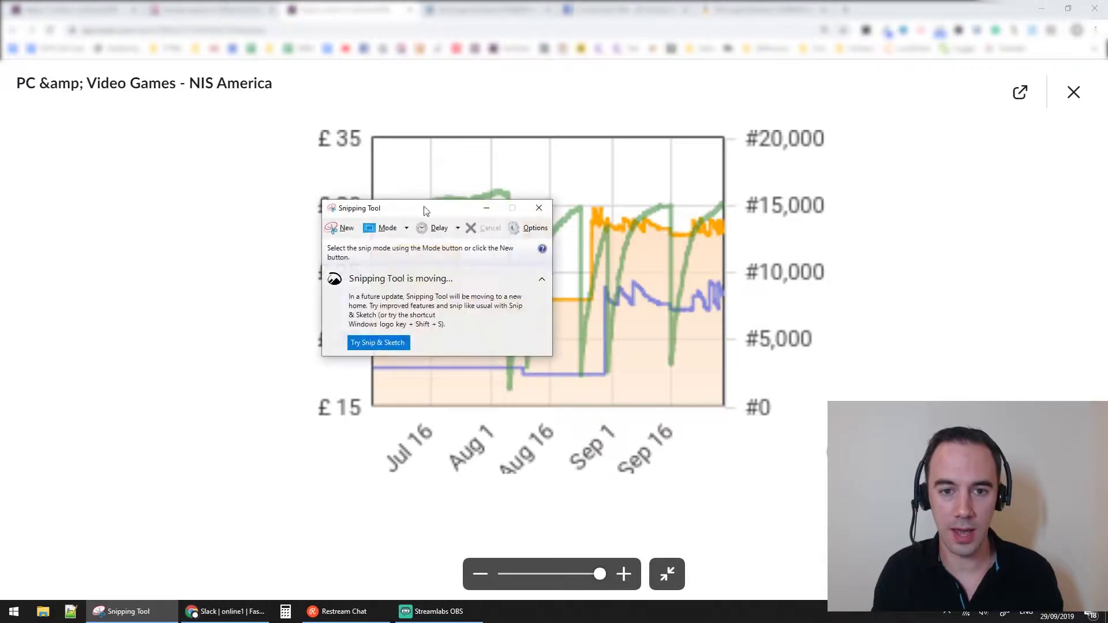
click(341, 228)
drag(296, 93, 891, 494)
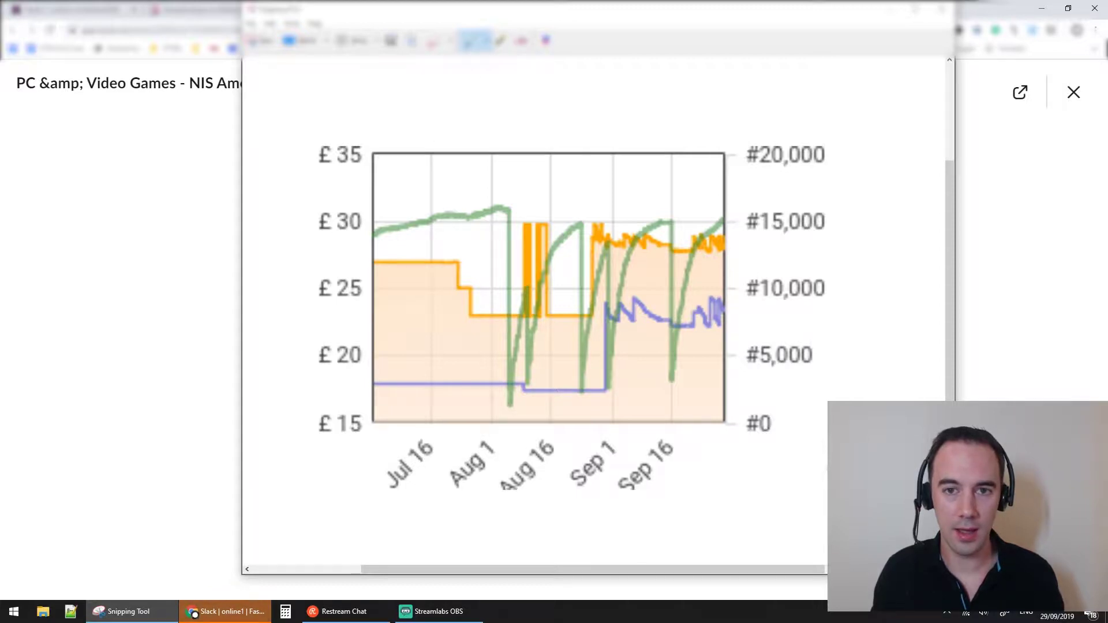
- With the red pen, trace the rising rank curve and arrow each rank drop around Aug–Sep
click(485, 40)
click(477, 62)
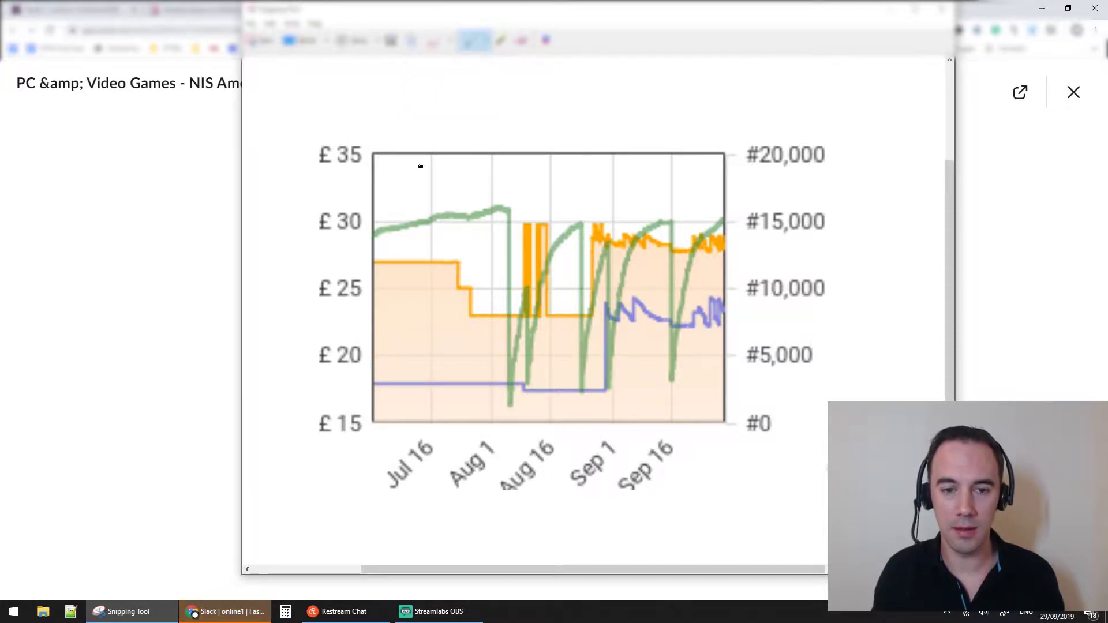
drag(365, 231, 506, 191)
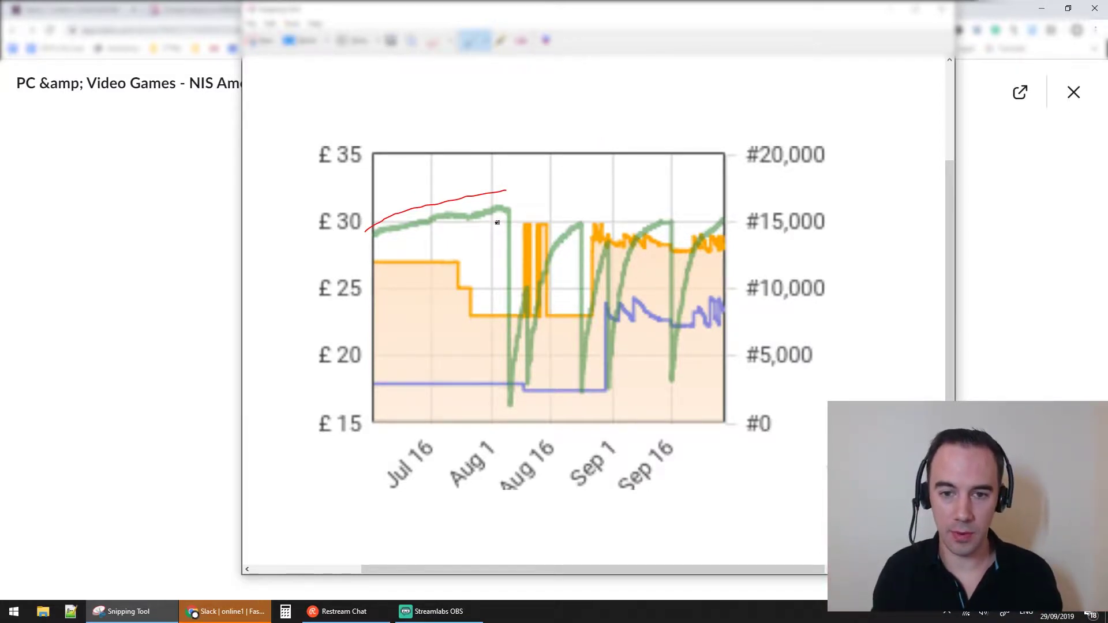
mouse_move(503, 220)
mouse_down()
mouse_move(499, 407)
mouse_move(504, 394)
mouse_up()
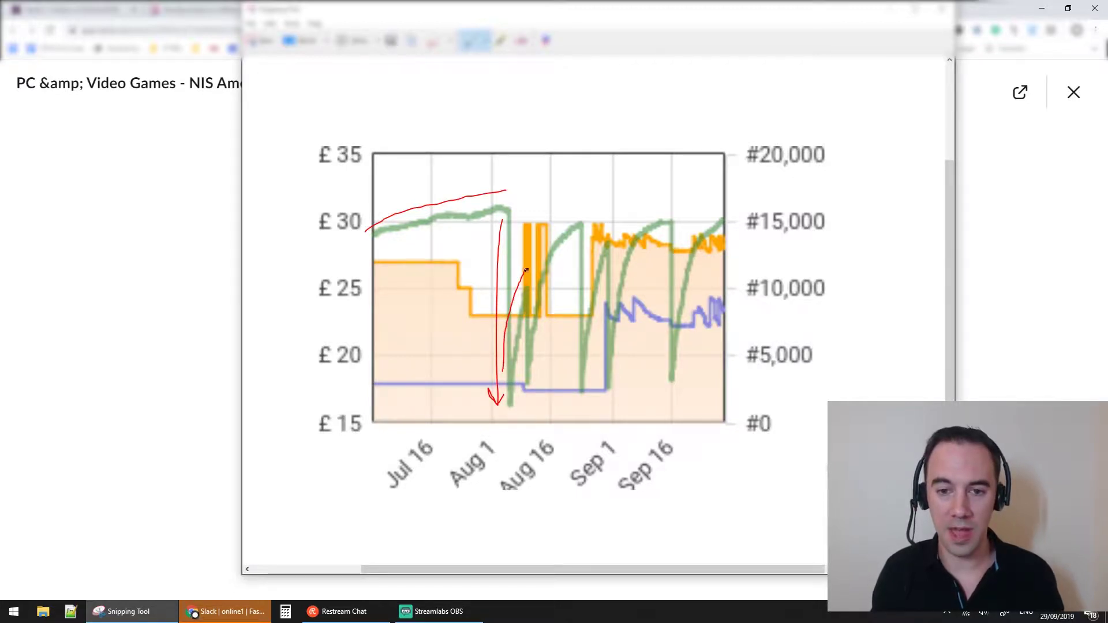
mouse_move(528, 326)
mouse_down()
mouse_move(529, 389)
mouse_move(579, 232)
mouse_move(580, 394)
mouse_move(570, 378)
mouse_move(587, 377)
mouse_up()
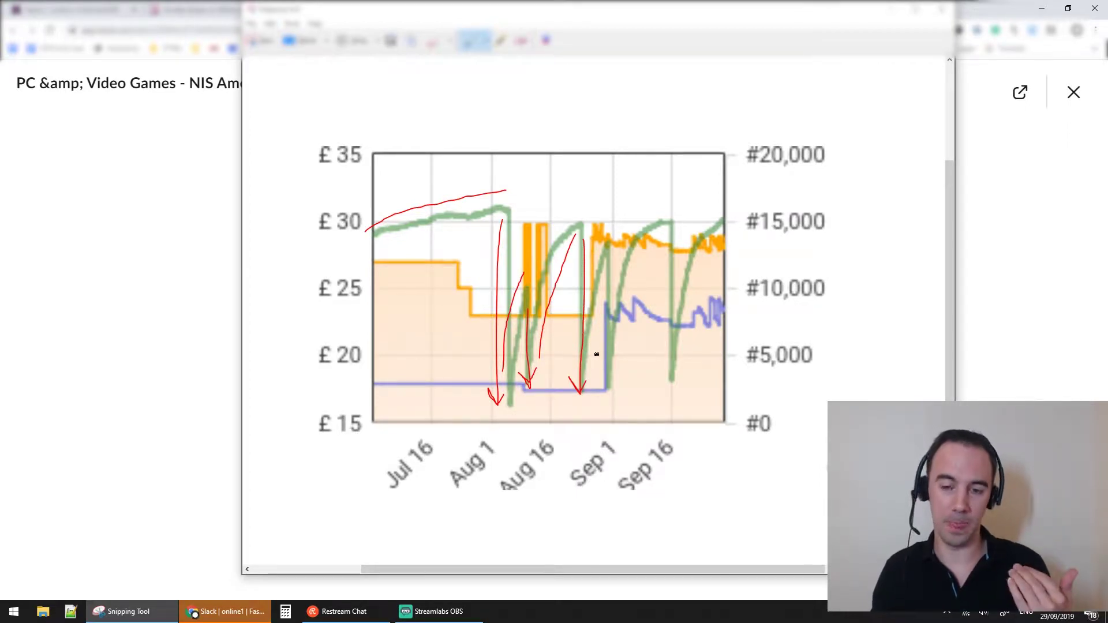
mouse_move(595, 322)
mouse_down()
mouse_move(608, 263)
mouse_move(605, 392)
mouse_move(621, 375)
mouse_move(637, 268)
mouse_move(667, 220)
mouse_move(674, 374)
mouse_move(659, 365)
mouse_up()
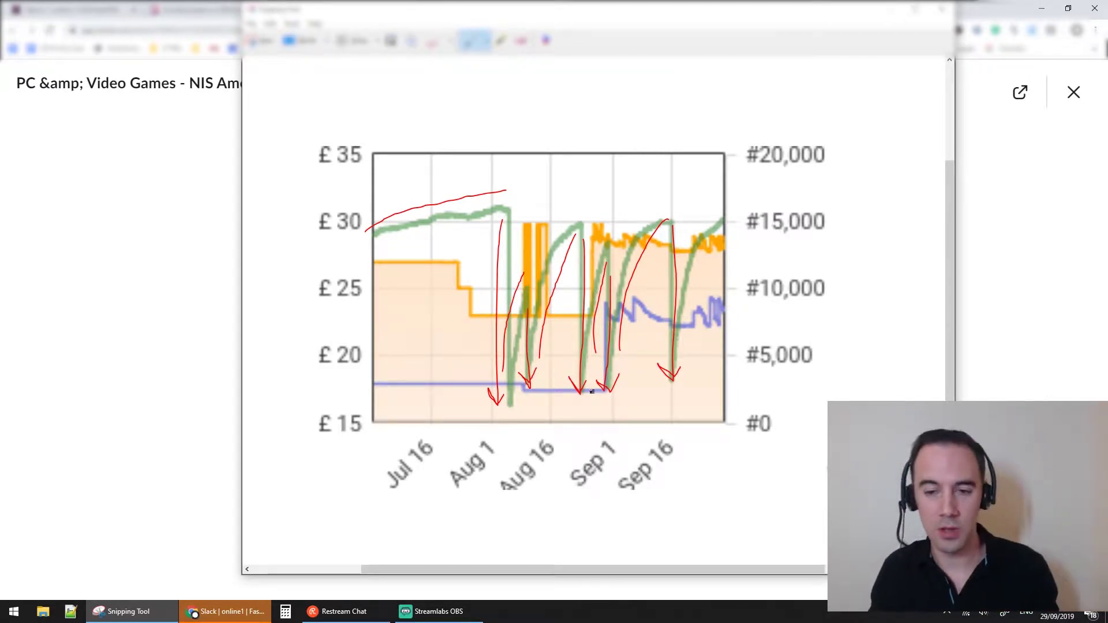
- Swipe yellow highlighter across the tips of the red drop arrows
click(502, 41)
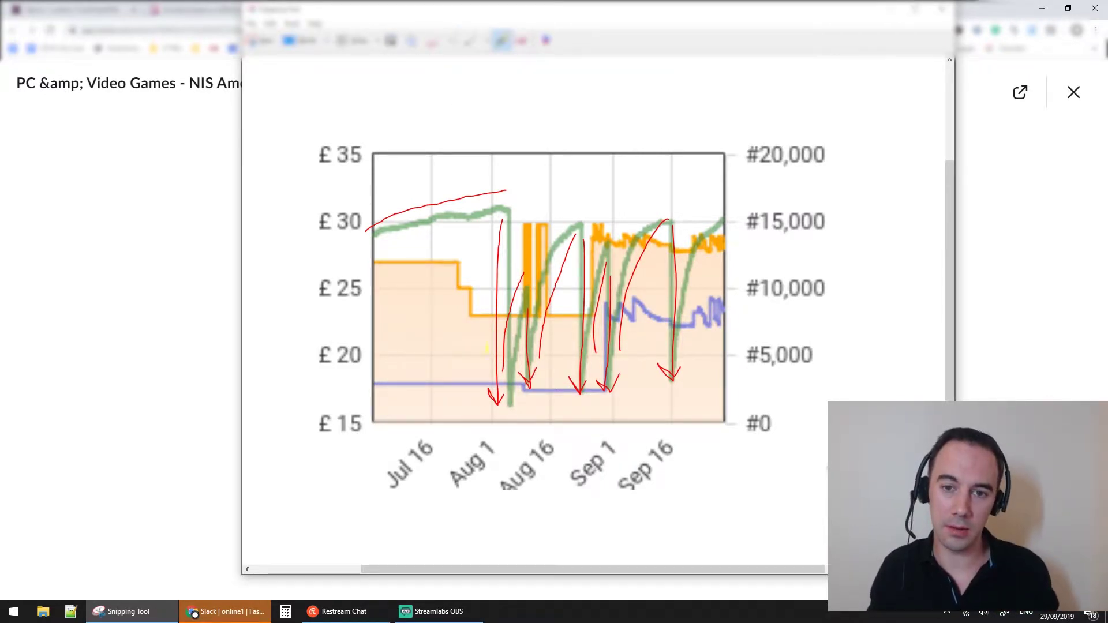
mouse_move(480, 401)
mouse_down()
mouse_move(545, 378)
mouse_move(589, 391)
mouse_move(681, 378)
mouse_up()
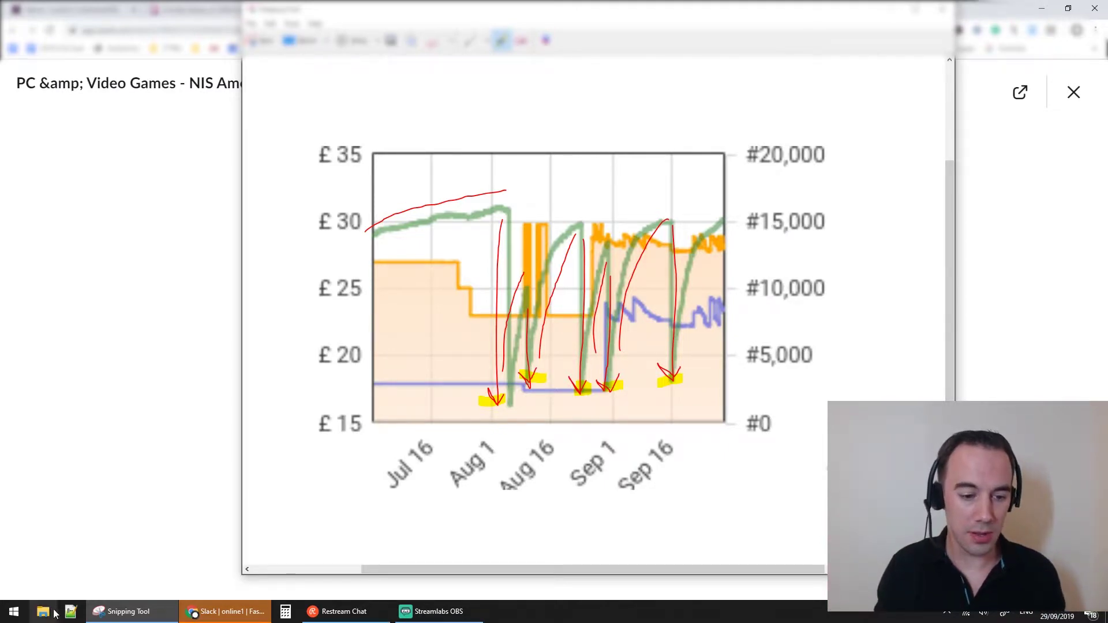
- Compute 90/5 = 18 in Calculator, then close it
key(XF86Calculator)
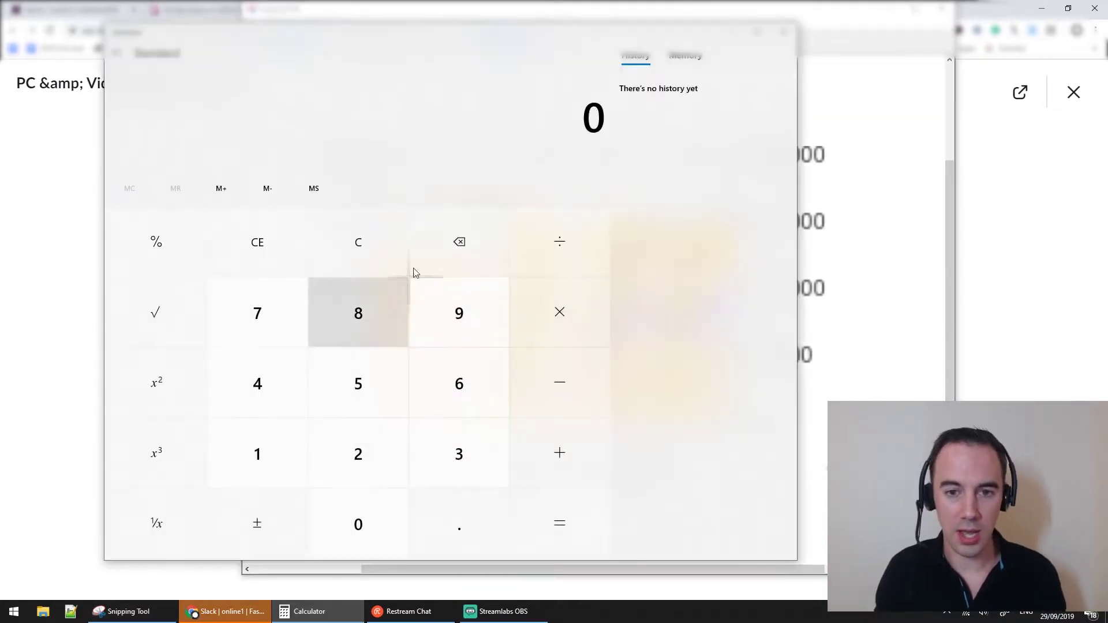
text(90/5)
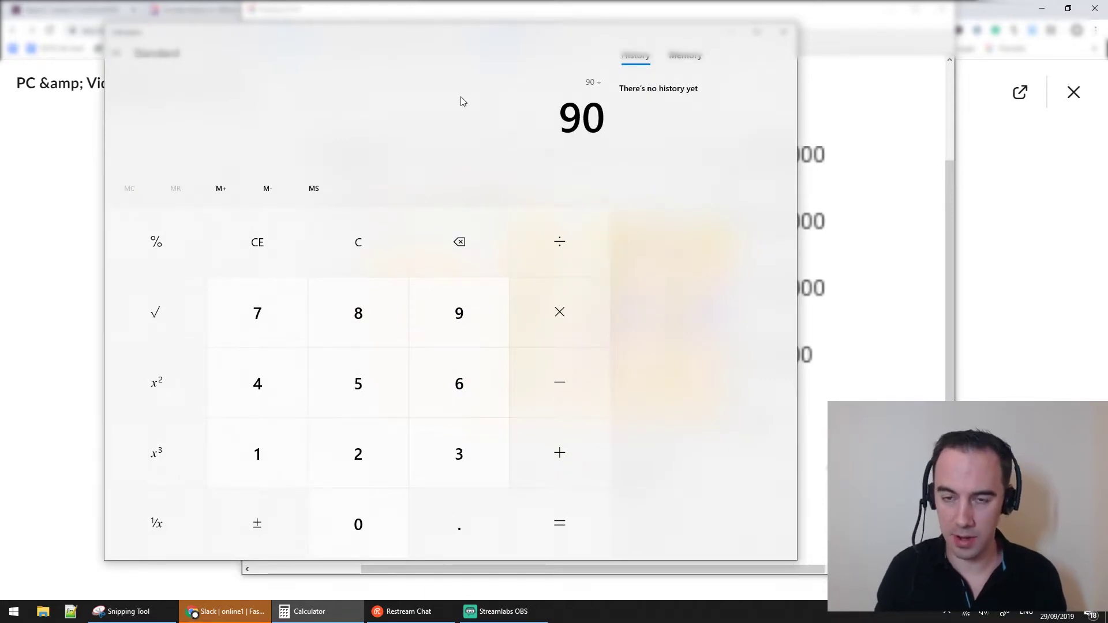
key(Return)
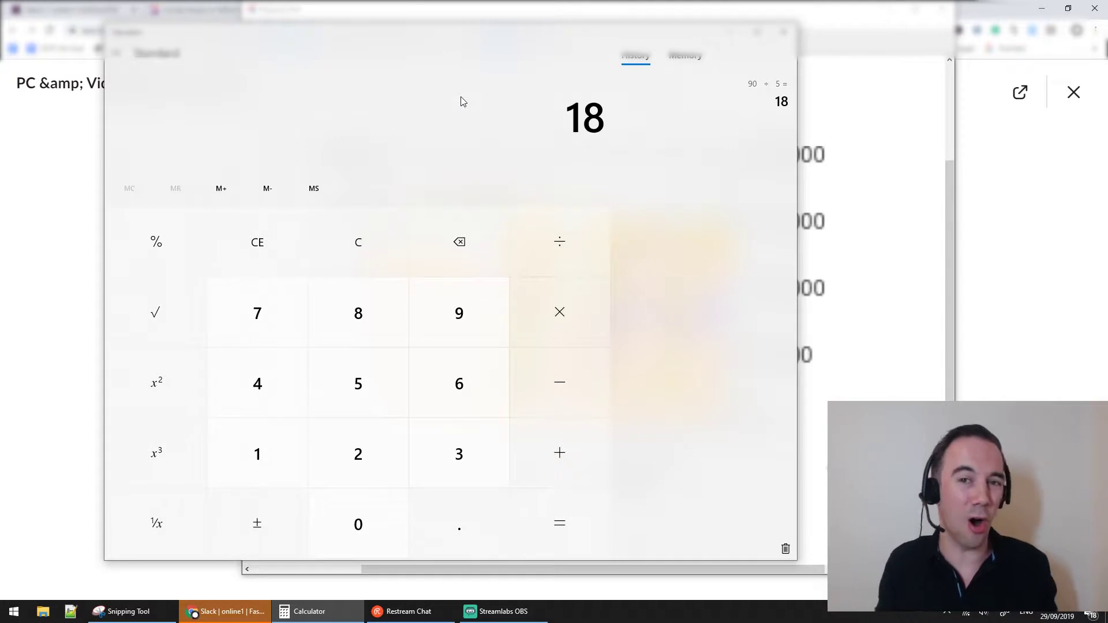
click(783, 31)
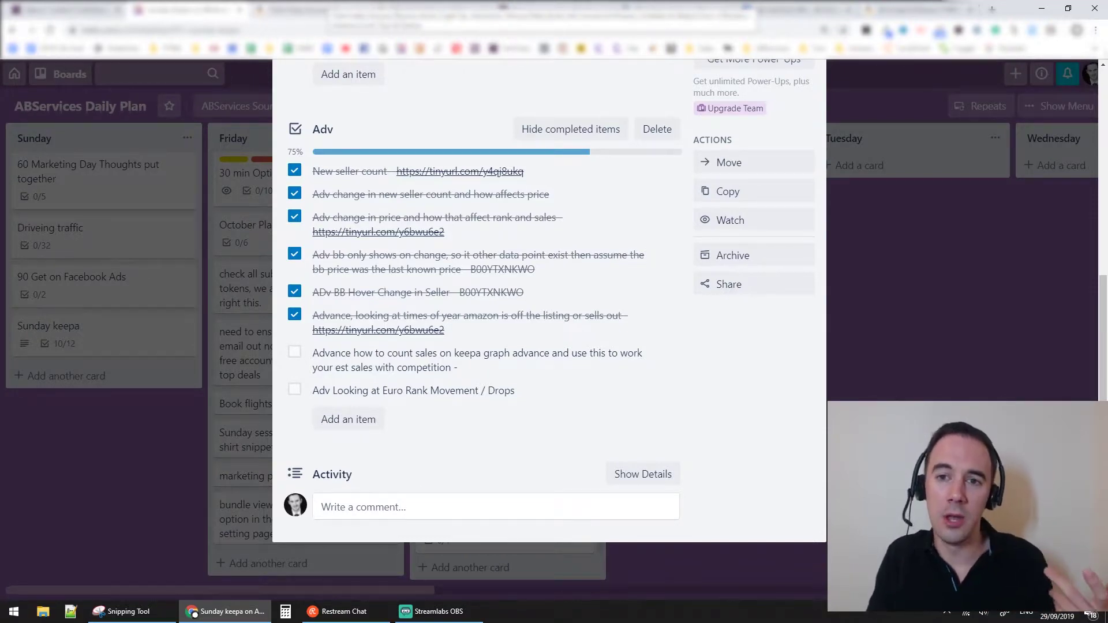
- Follow the Slack deal link to the VTech baby book's Amazon product page
click(531, 10)
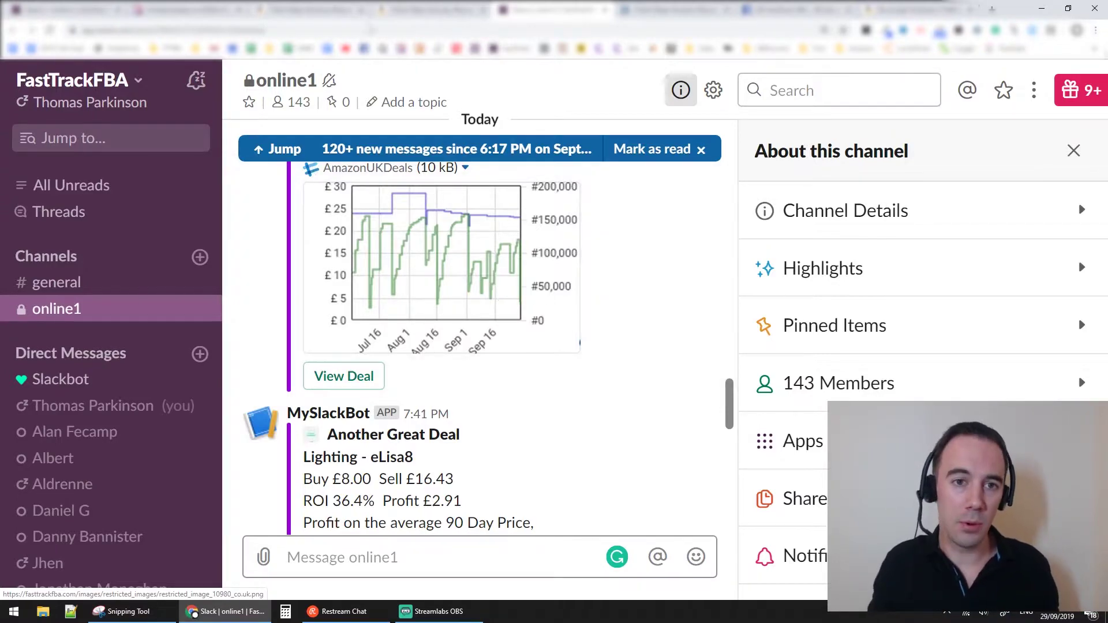
click(344, 376)
click(179, 9)
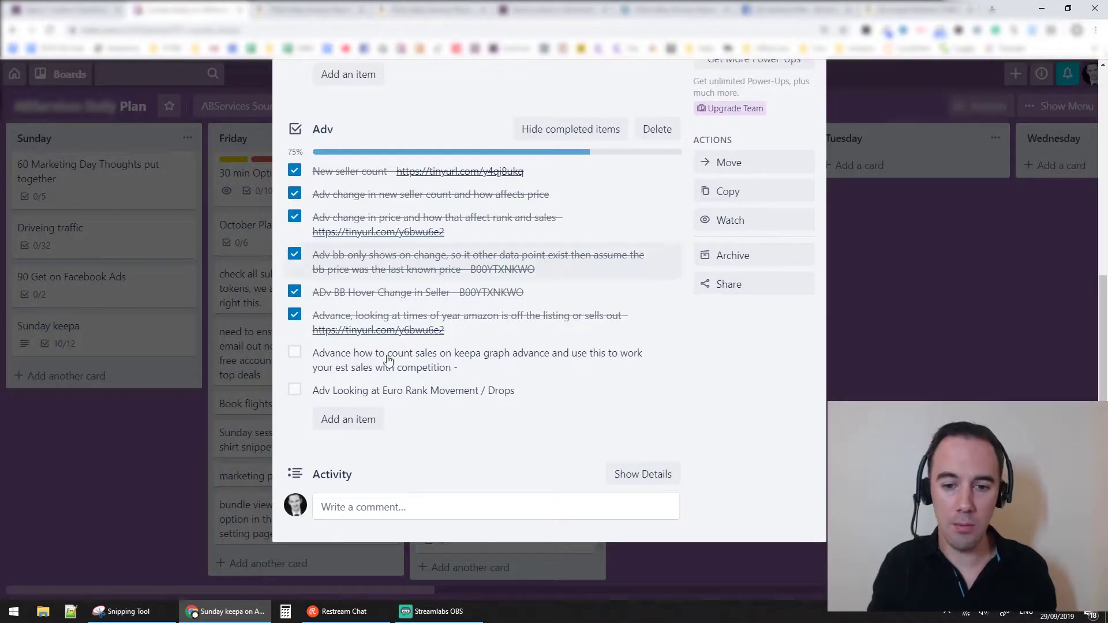
click(312, 10)
- Show the VTech book's Keepa price history and bring up Windows search
scroll(516, 337, down, 8)
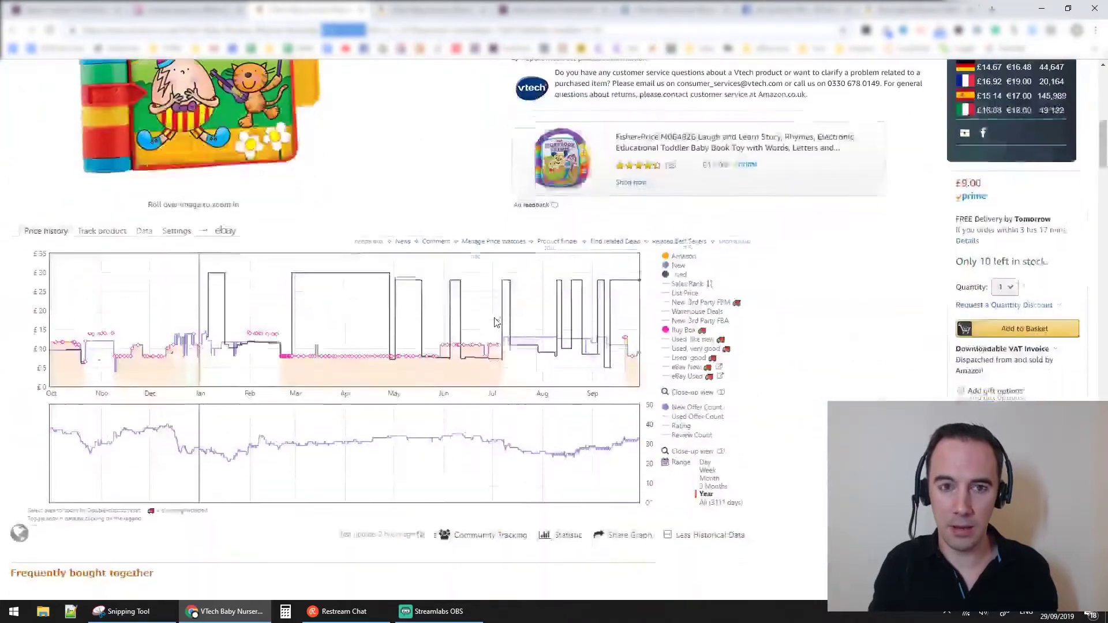
click(675, 10)
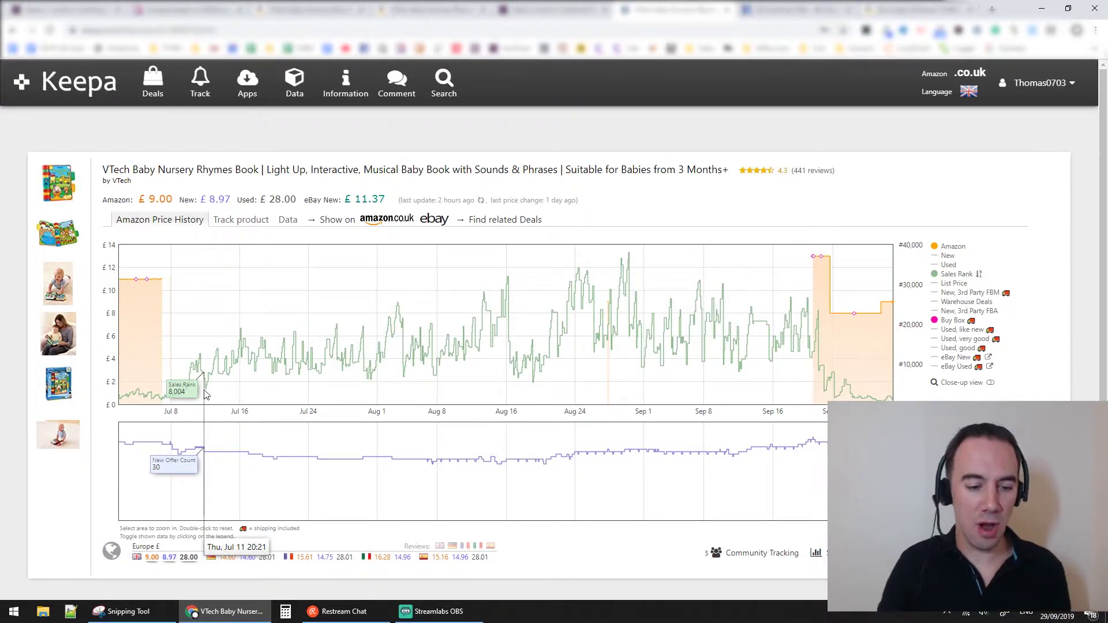
click(14, 611)
- Launch Paint and draw a first green line on the blank canvas
text(paint)
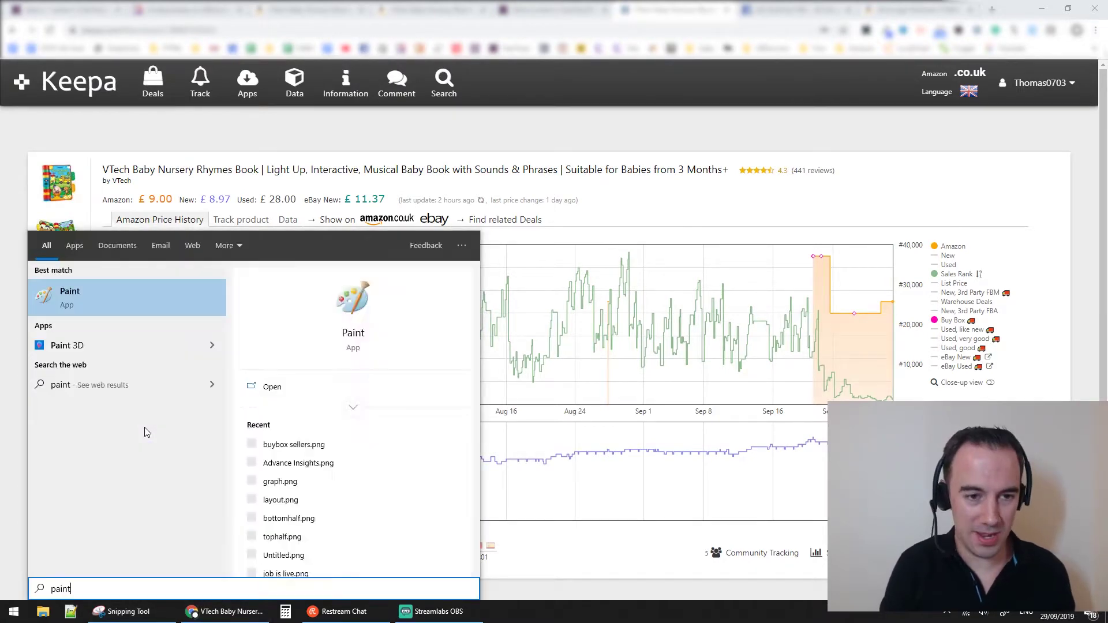
key(Return)
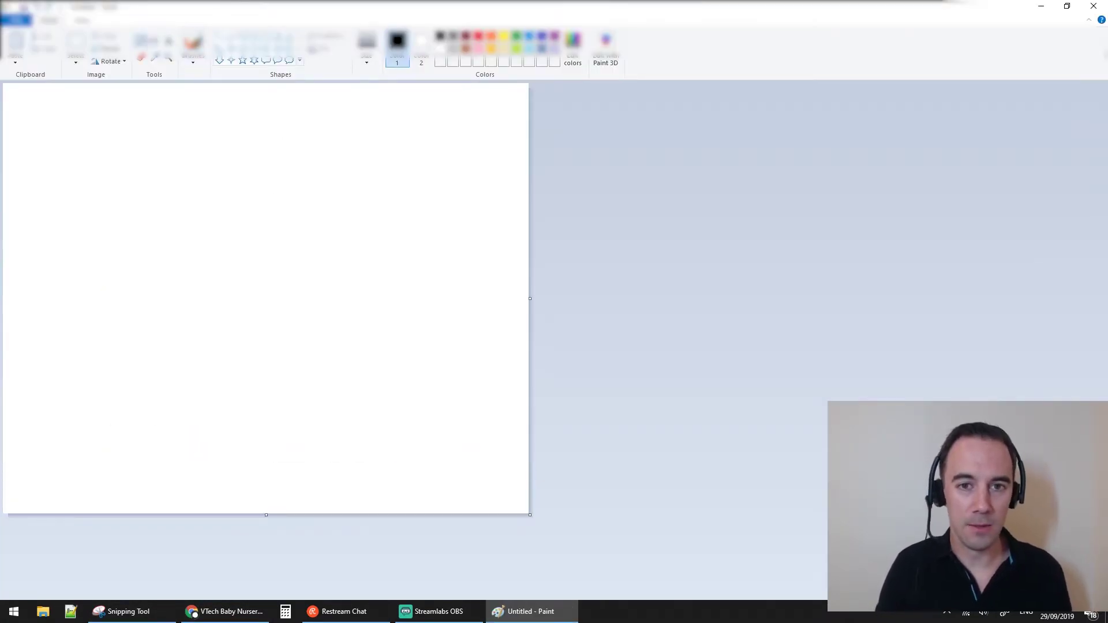
click(516, 36)
drag(16, 329, 112, 192)
- With a thicker size, sketch green sawtooth rise-and-drop lines, then close Paint without saving
click(367, 58)
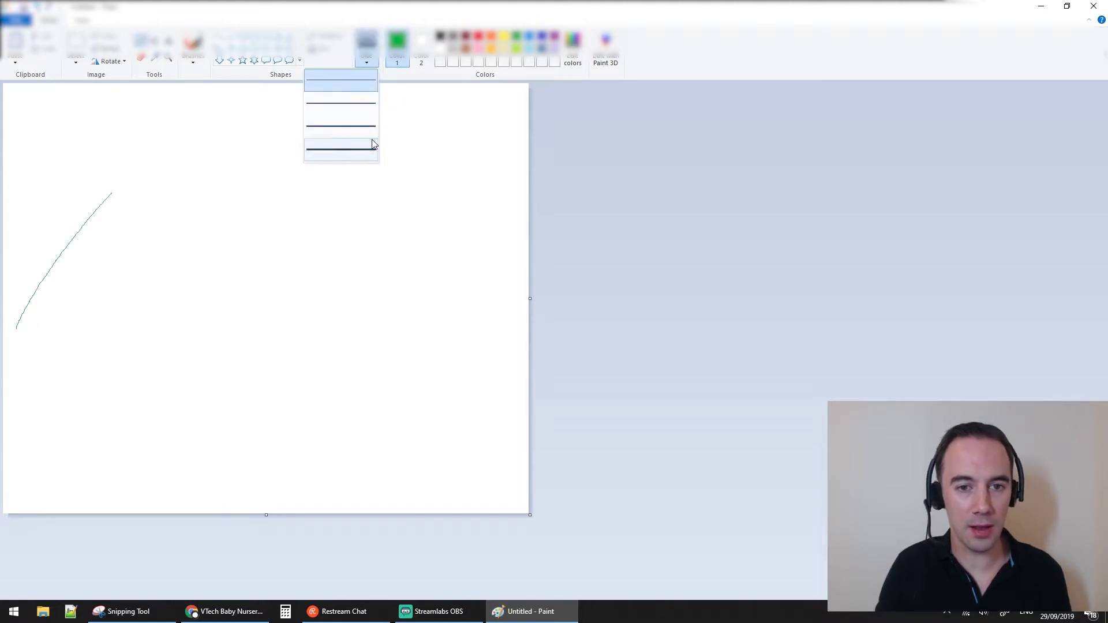
click(369, 149)
mouse_move(10, 331)
mouse_down()
mouse_move(104, 198)
mouse_move(140, 241)
mouse_move(226, 136)
mouse_move(248, 207)
mouse_move(297, 134)
mouse_move(347, 398)
mouse_move(390, 267)
mouse_move(447, 170)
mouse_move(463, 284)
mouse_move(528, 153)
mouse_up()
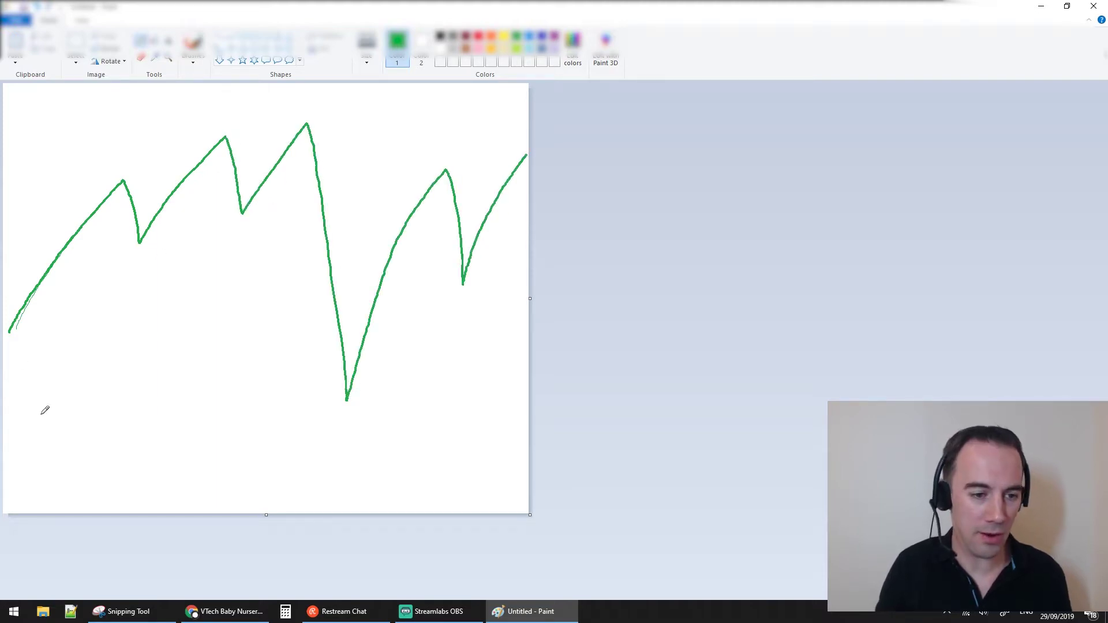
mouse_move(36, 419)
mouse_down()
mouse_move(61, 383)
mouse_move(221, 259)
mouse_move(253, 334)
mouse_up()
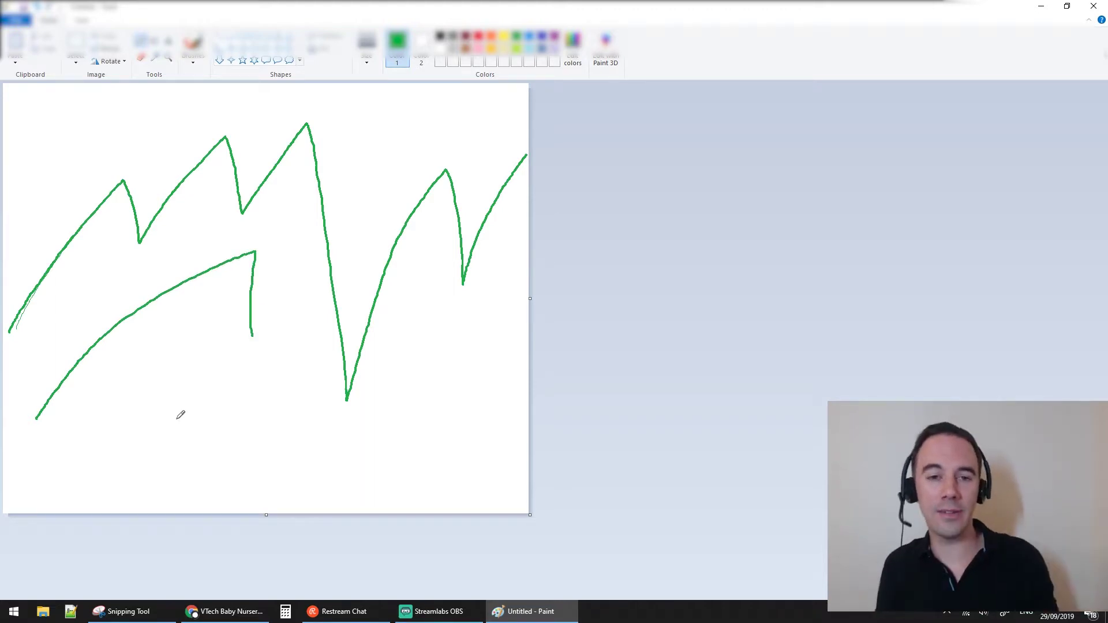
mouse_move(139, 448)
mouse_down()
mouse_move(236, 427)
mouse_move(412, 424)
mouse_up()
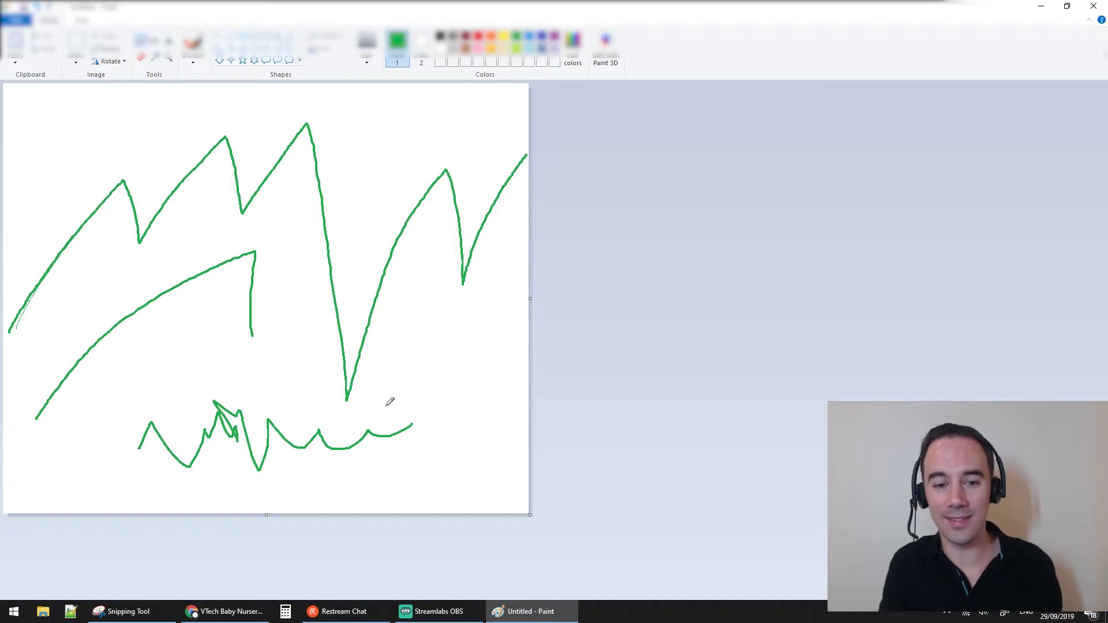
click(1100, 8)
click(577, 307)
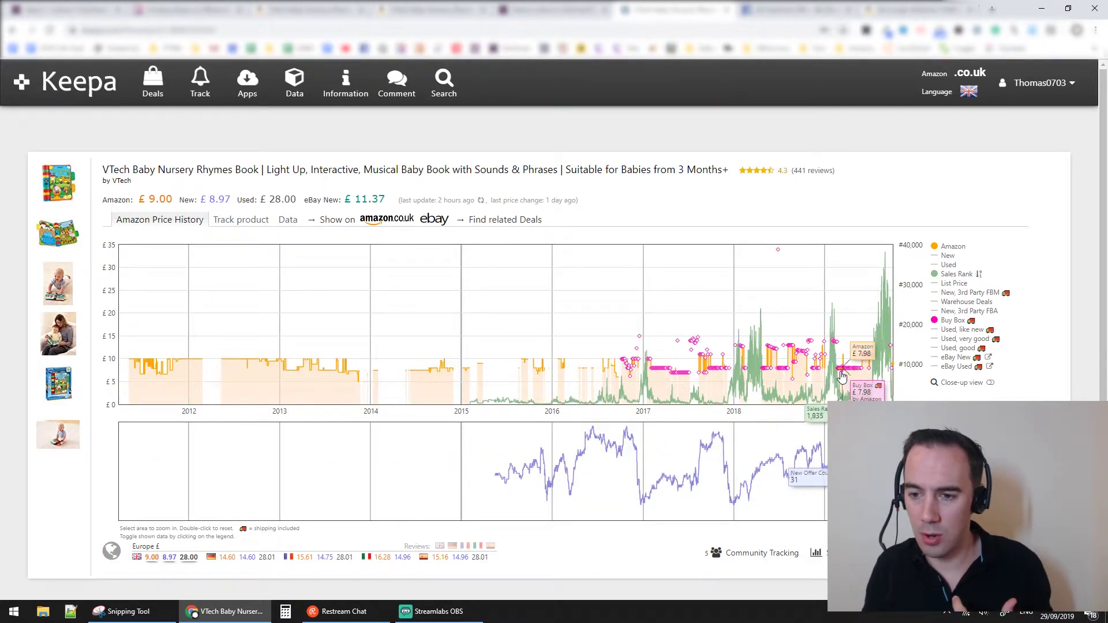
- Zoom the VTech book's Keepa chart to Dec 2018 through Sep 2019
drag(814, 375, 252, 375)
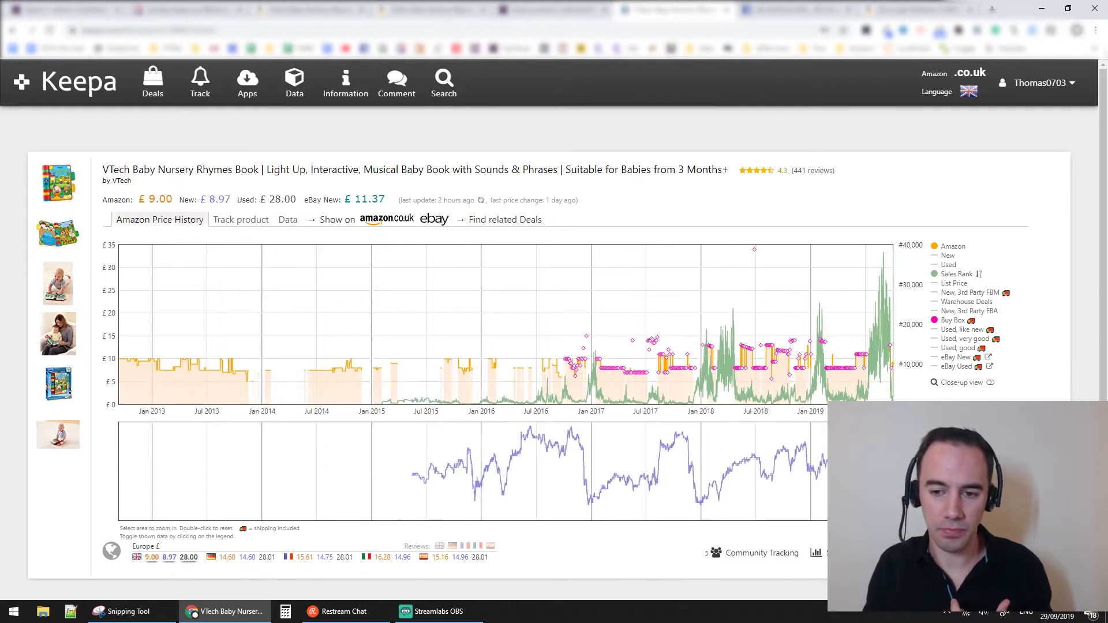
drag(806, 386, 892, 385)
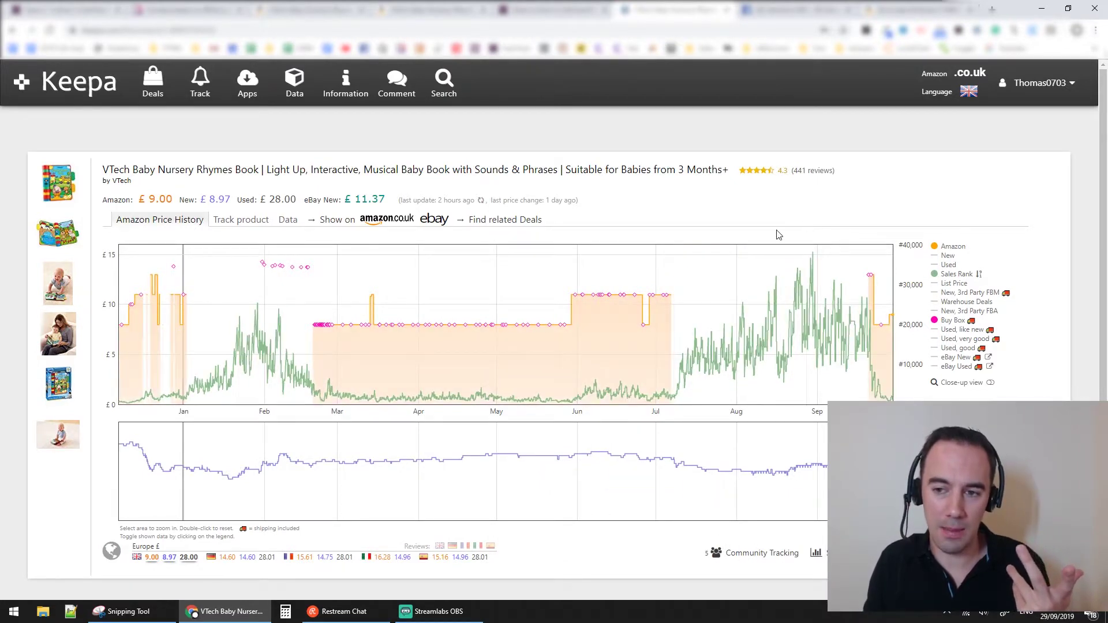
mouse_move(934, 278)
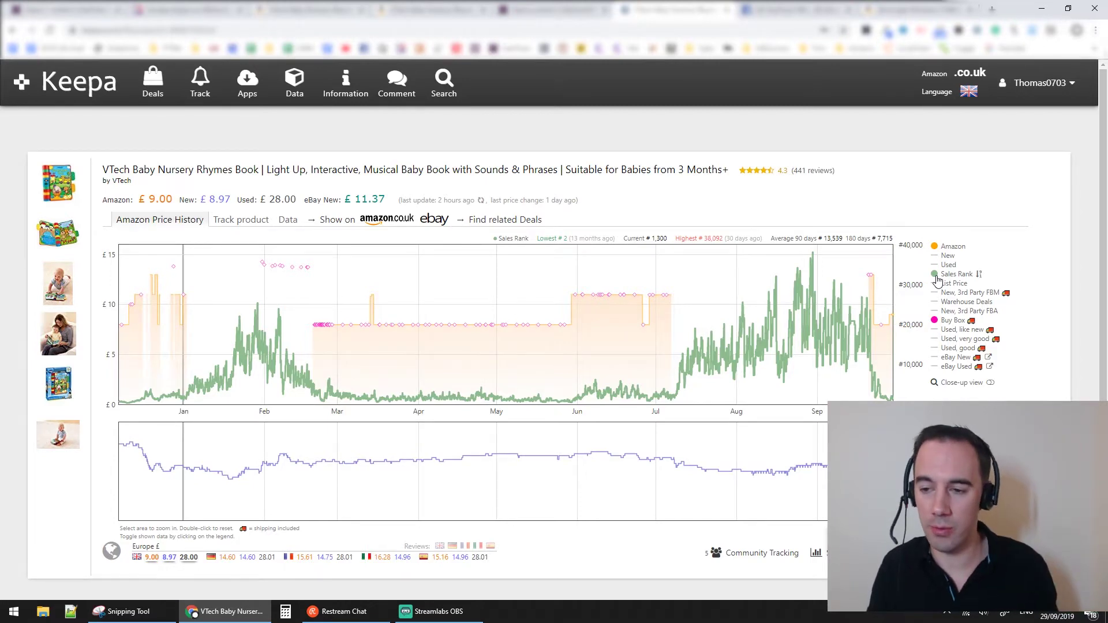
mouse_move(935, 326)
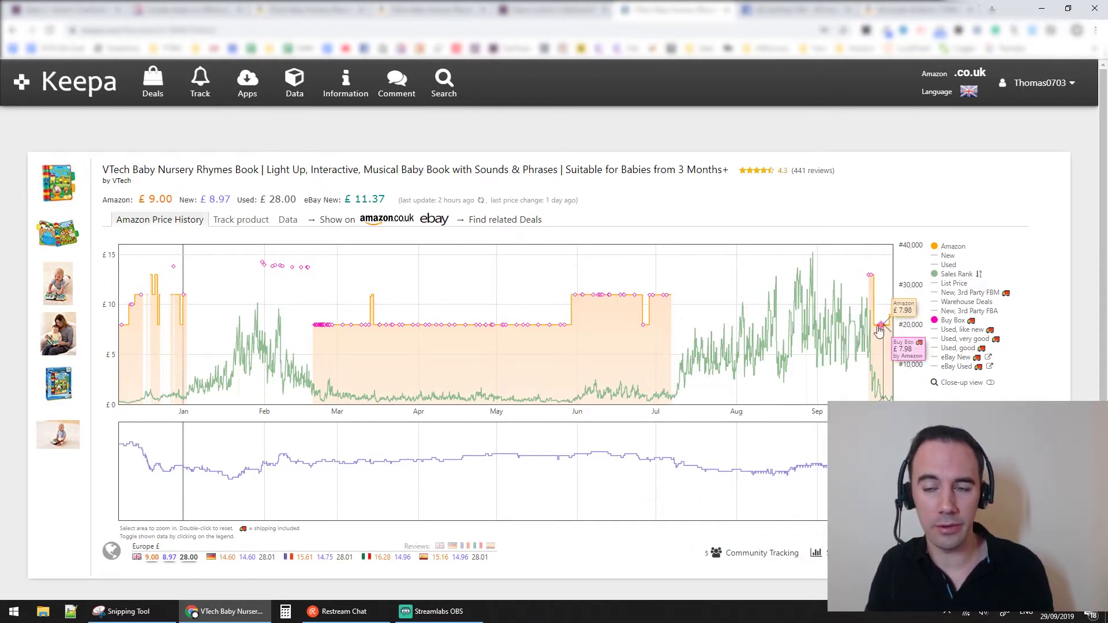
- Open the Jungle Scout Sales Estimator and enter rank 20000, dismissing the offer popup
click(554, 10)
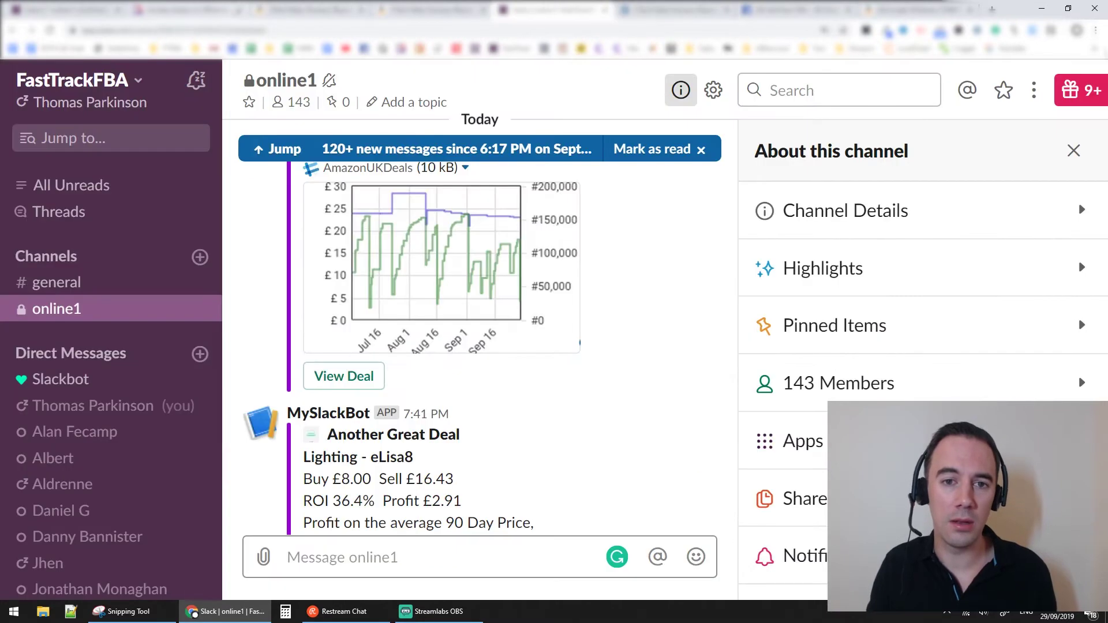
click(654, 49)
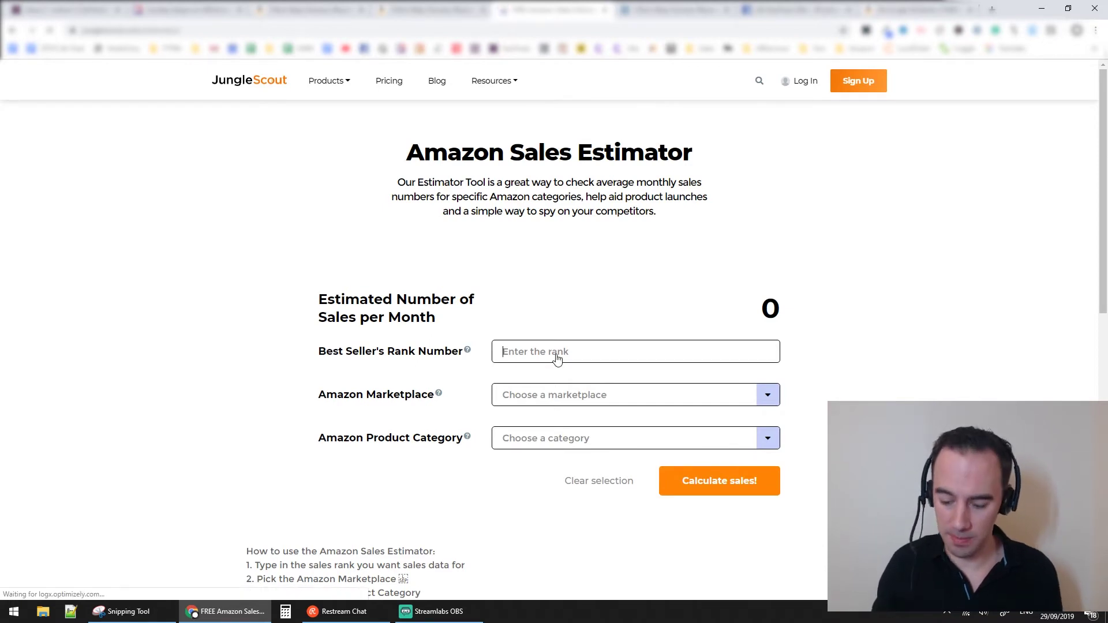
click(557, 358)
text(2000)
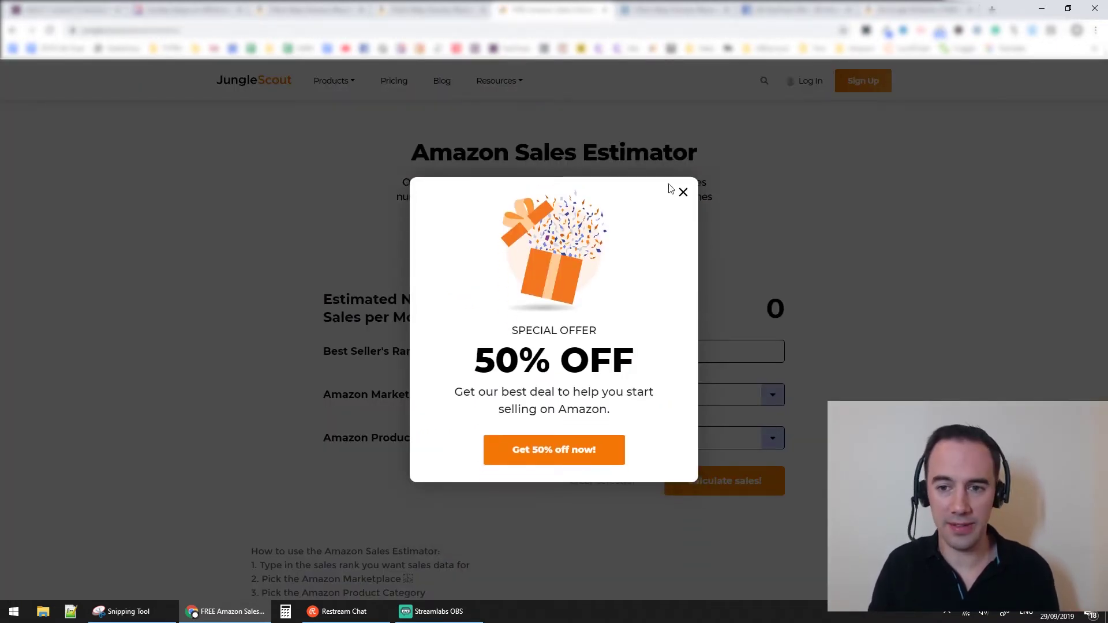
click(682, 191)
- Choose the United Kingdom marketplace and Toys & Games category
click(584, 395)
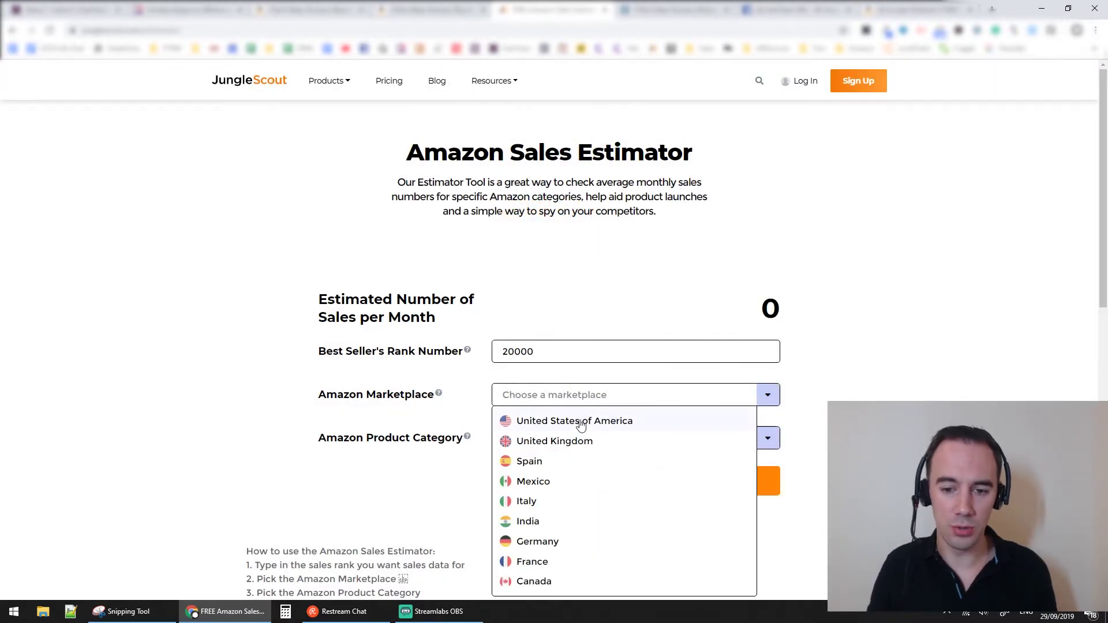
click(586, 440)
click(591, 443)
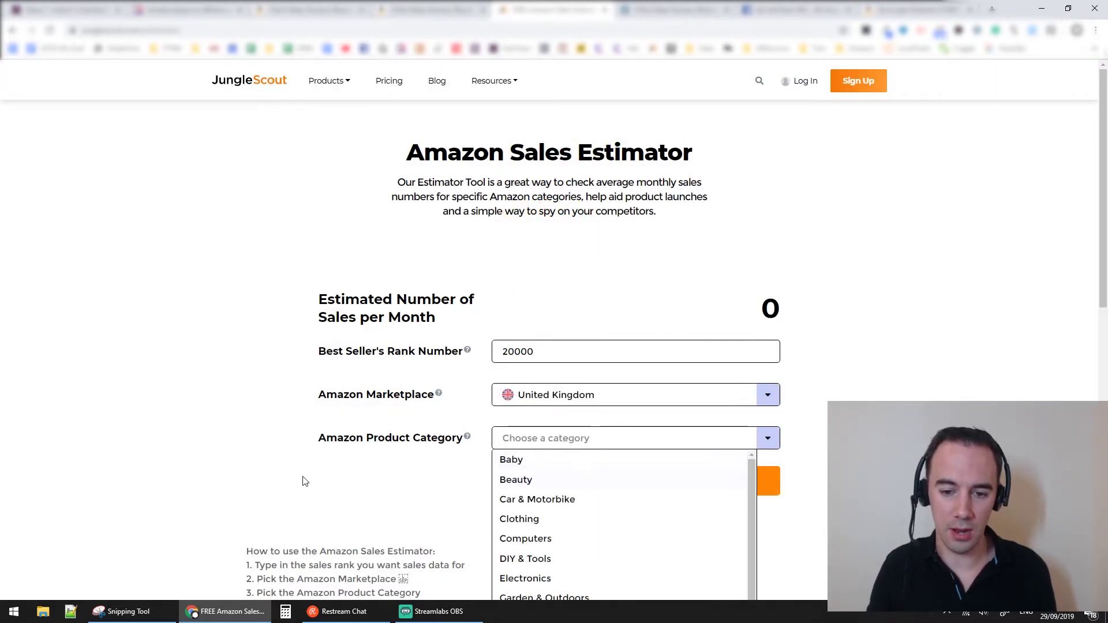
scroll(304, 481, down, 5)
scroll(611, 413, down, 3)
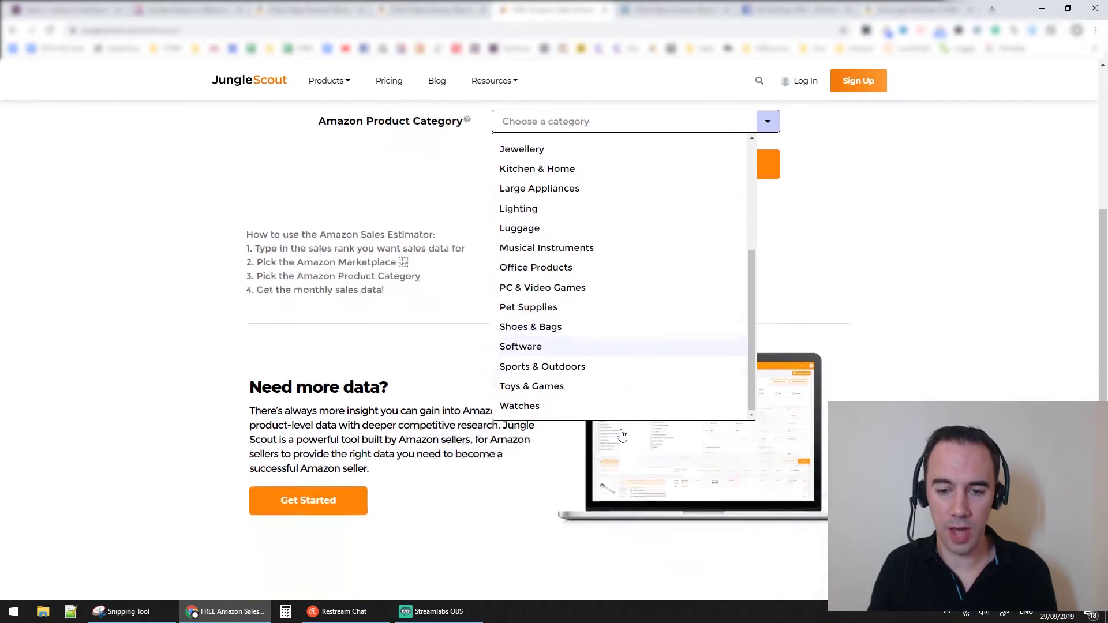
click(580, 358)
scroll(847, 274, up, 3)
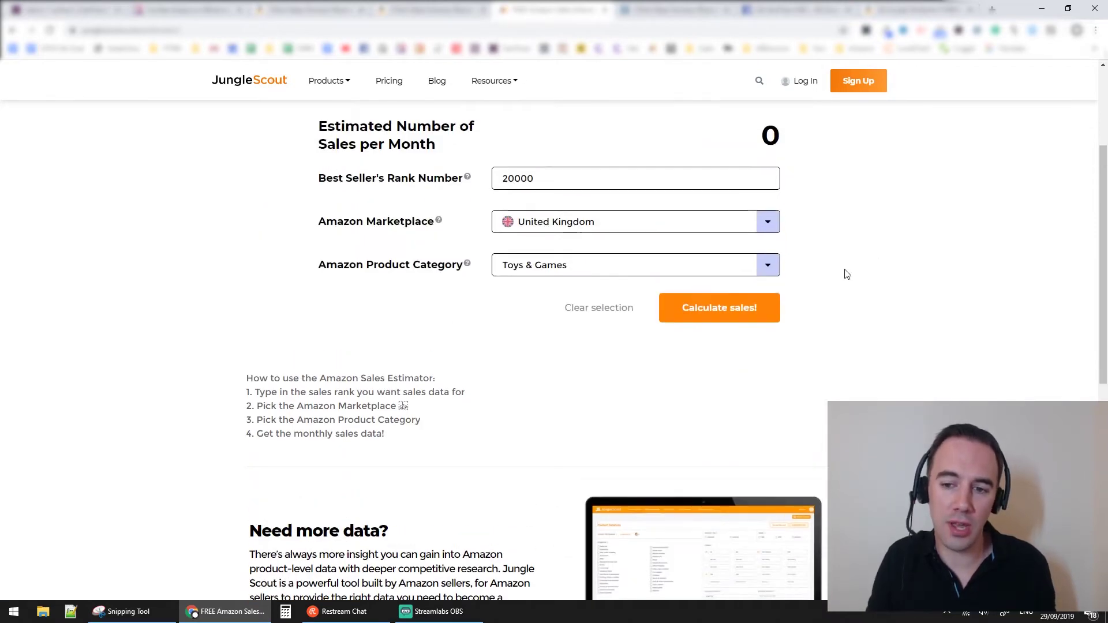
- Calculate the estimate of 36 monthly sales and return to the Amazon product page
click(765, 308)
scroll(854, 306, up, 3)
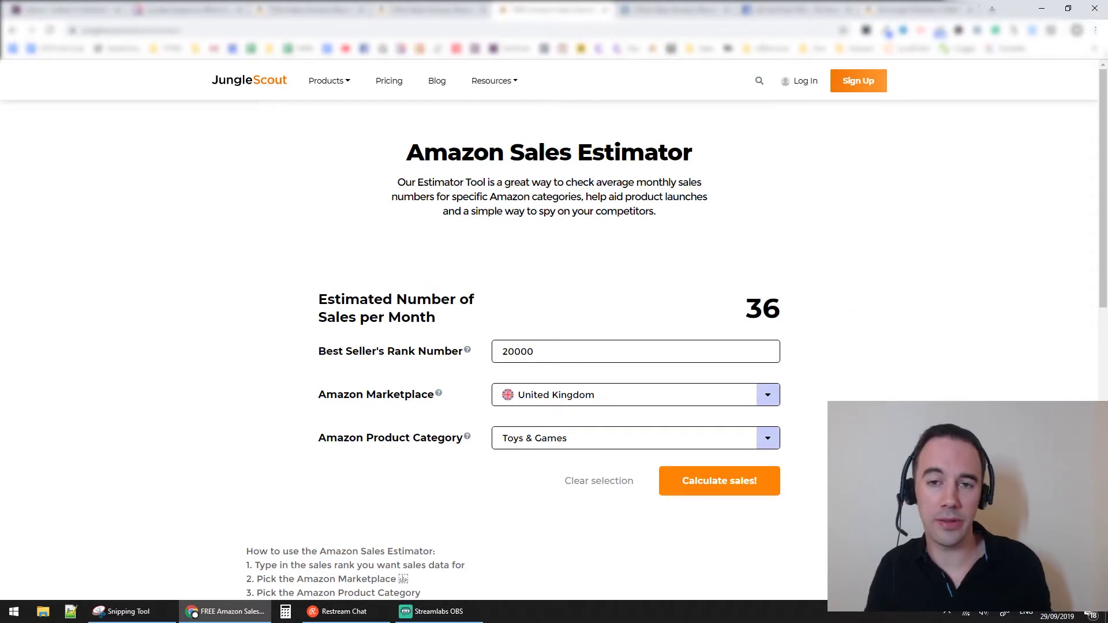
click(427, 10)
scroll(439, 162, up, 8)
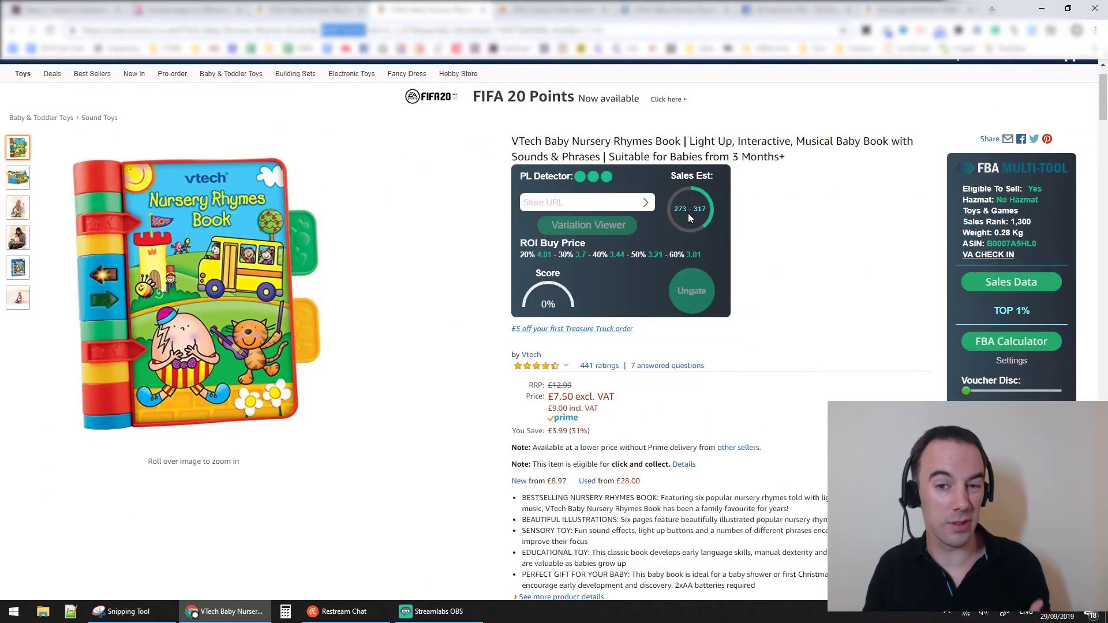
- Review the VTech book's Keepa sales-rank chart, then return to the 36-sales Jungle Scout estimate
scroll(375, 121, down, 9)
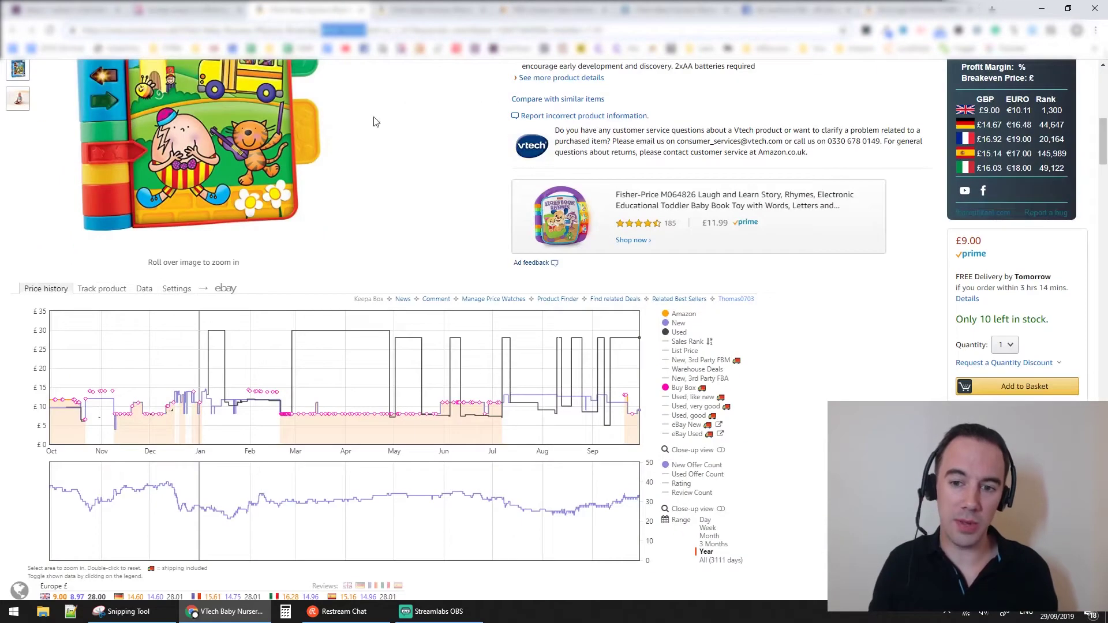
click(675, 10)
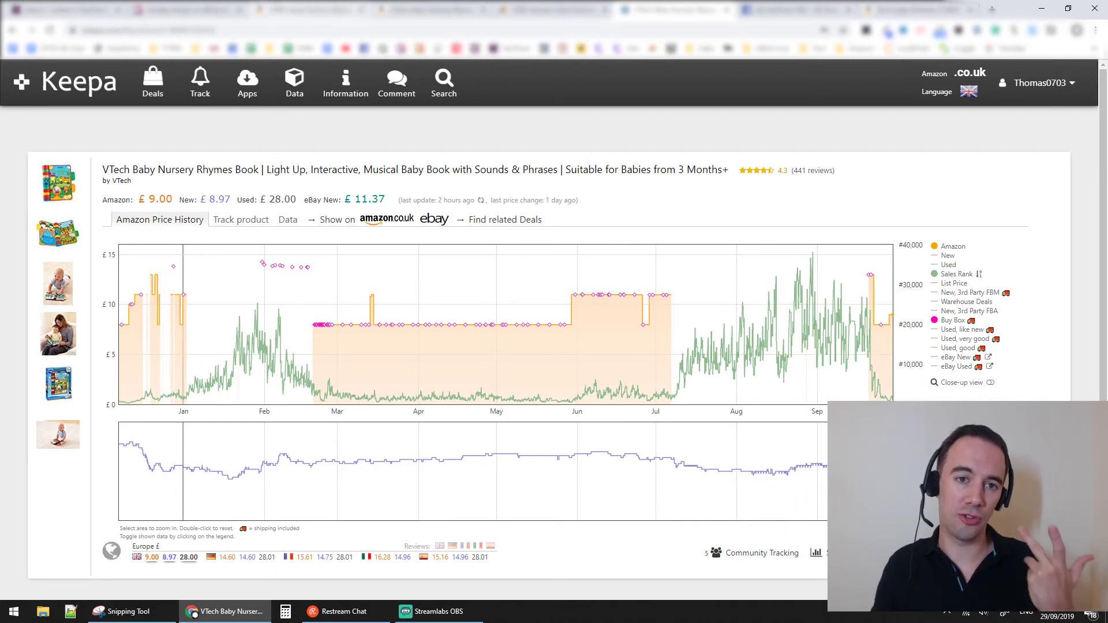
click(528, 11)
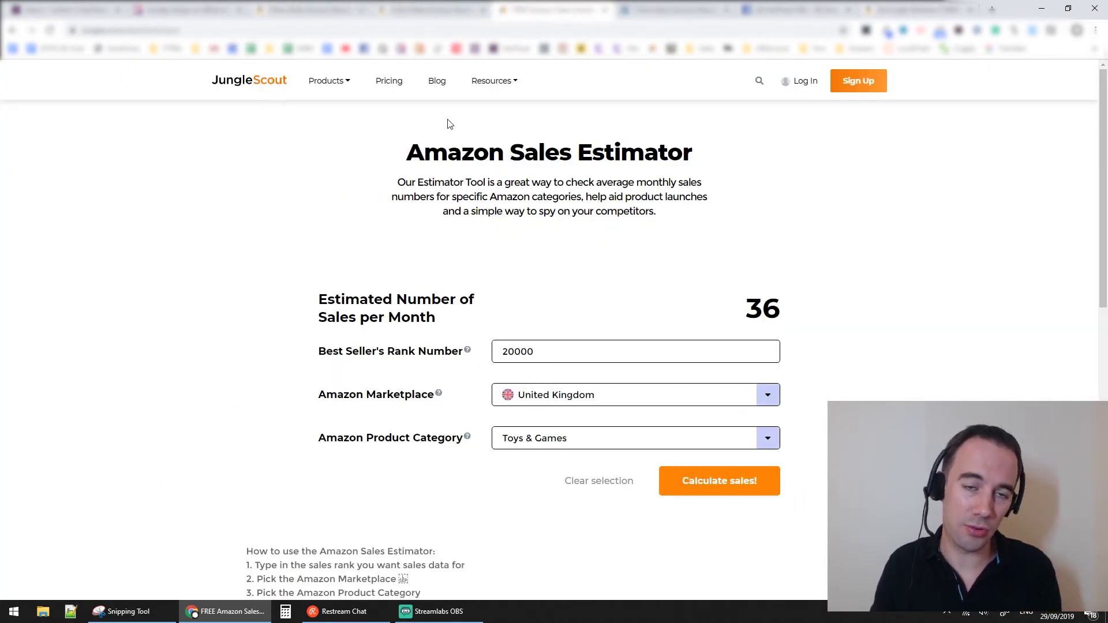